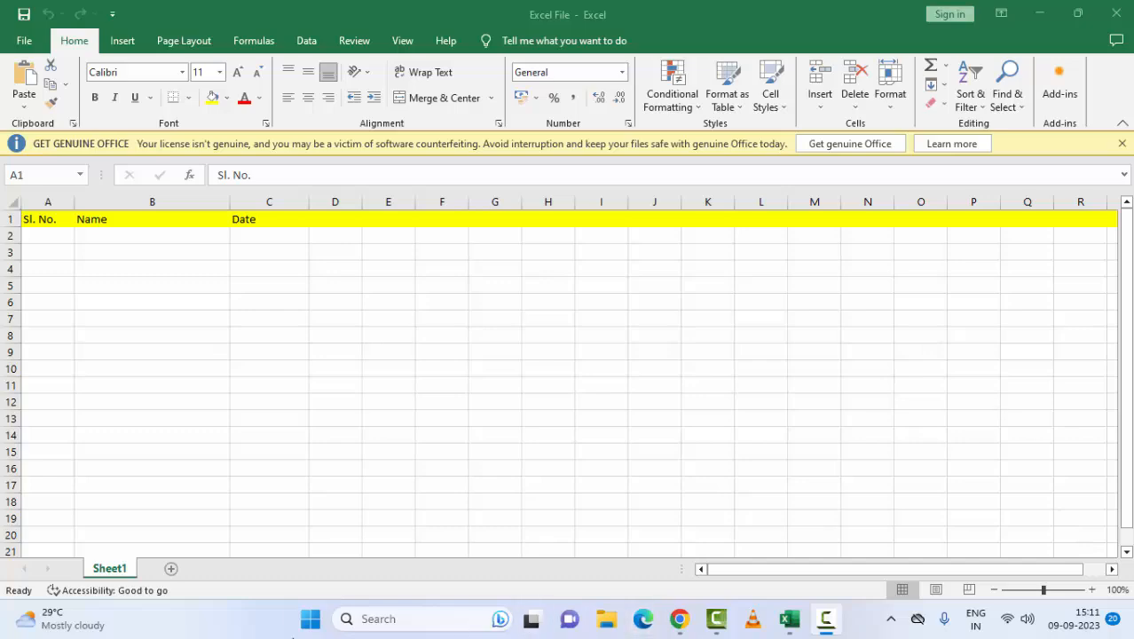
# Step: End the Microsoft Excel process from Task Manager's Apps list
pyautogui.rightClick(311, 627)
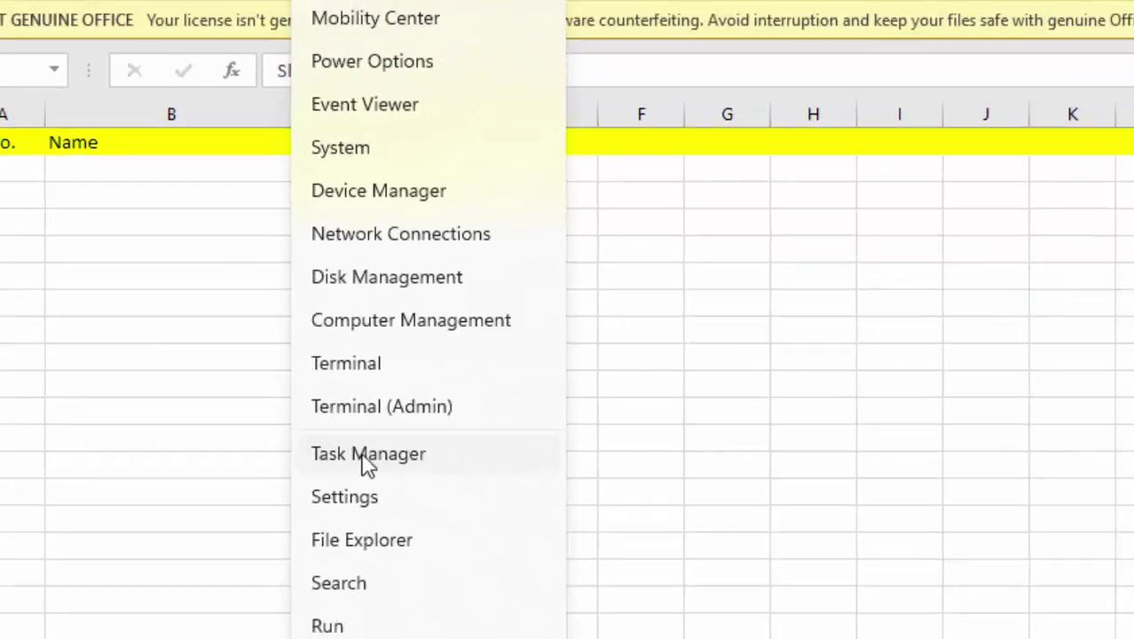
pyautogui.click(413, 481)
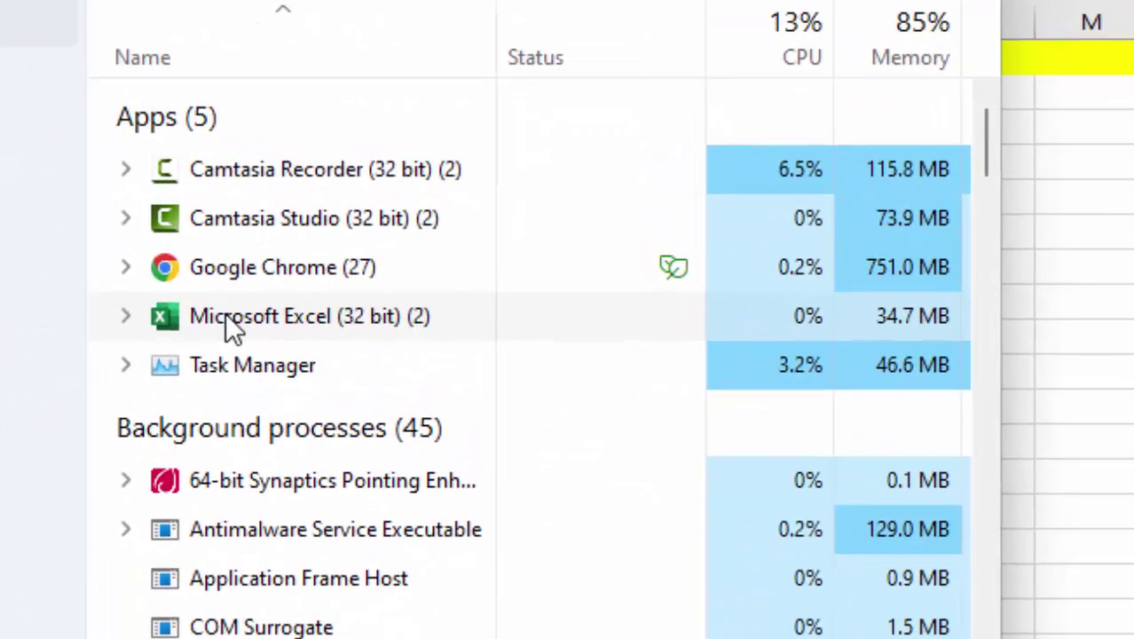
pyautogui.rightClick(405, 346)
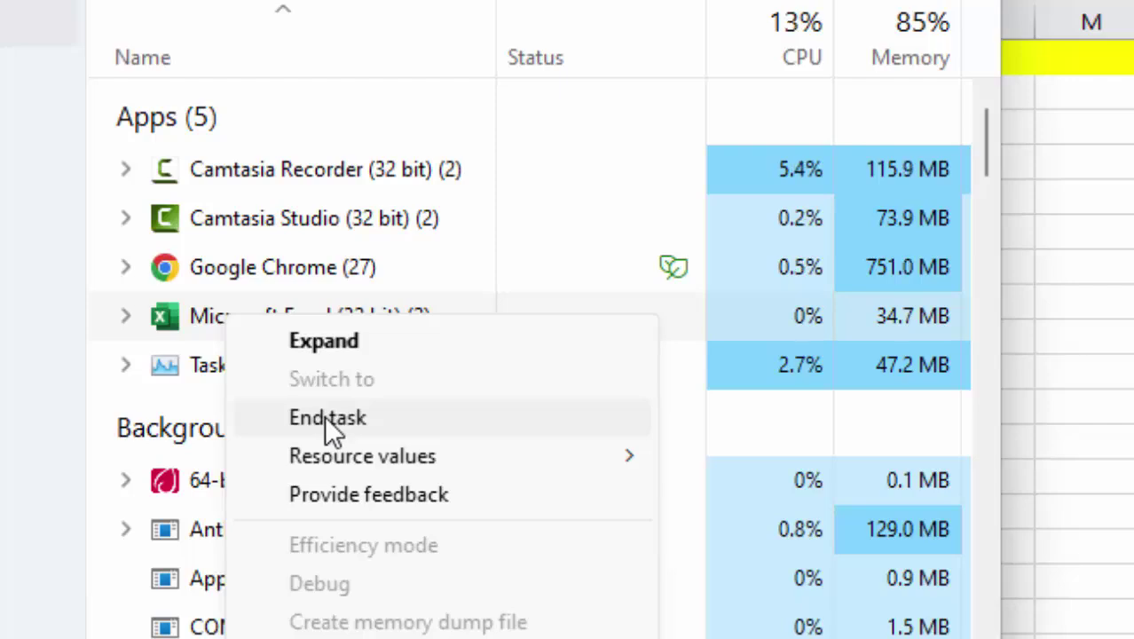
pyautogui.click(324, 415)
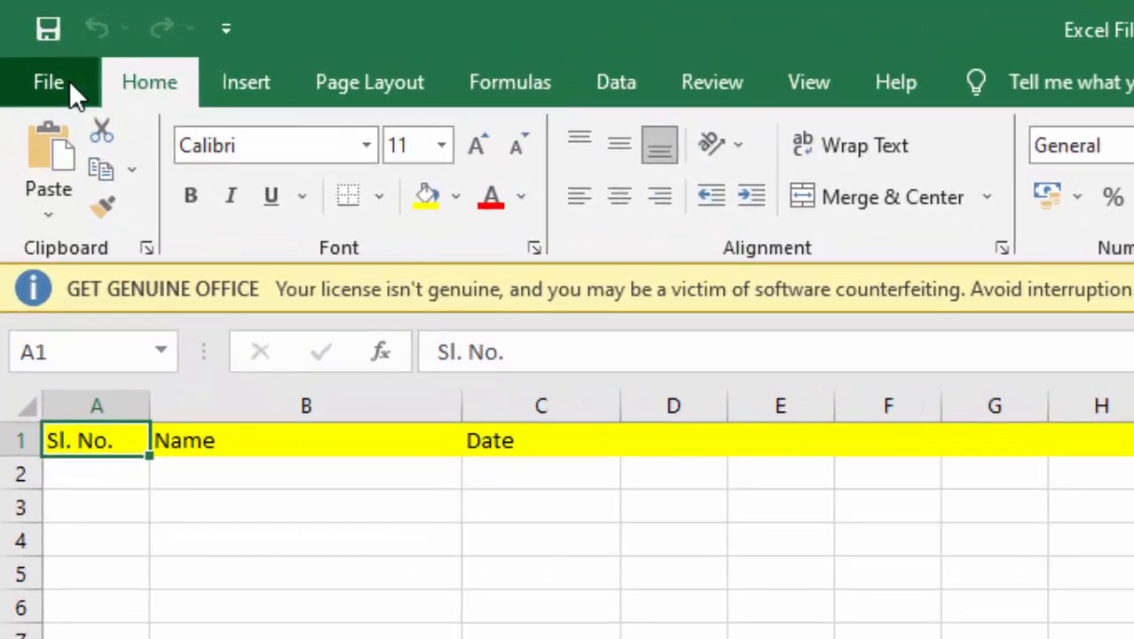
# Step: Reset all ribbon and Quick Access Toolbar customizations to defaults via Excel Options
pyautogui.click(69, 82)
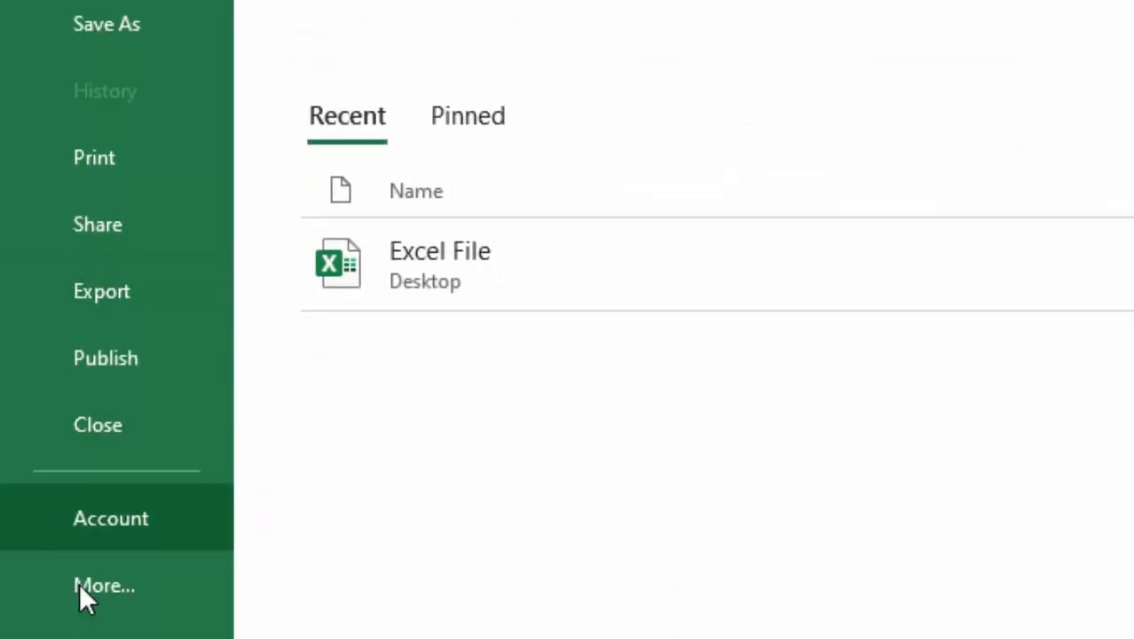
pyautogui.click(124, 546)
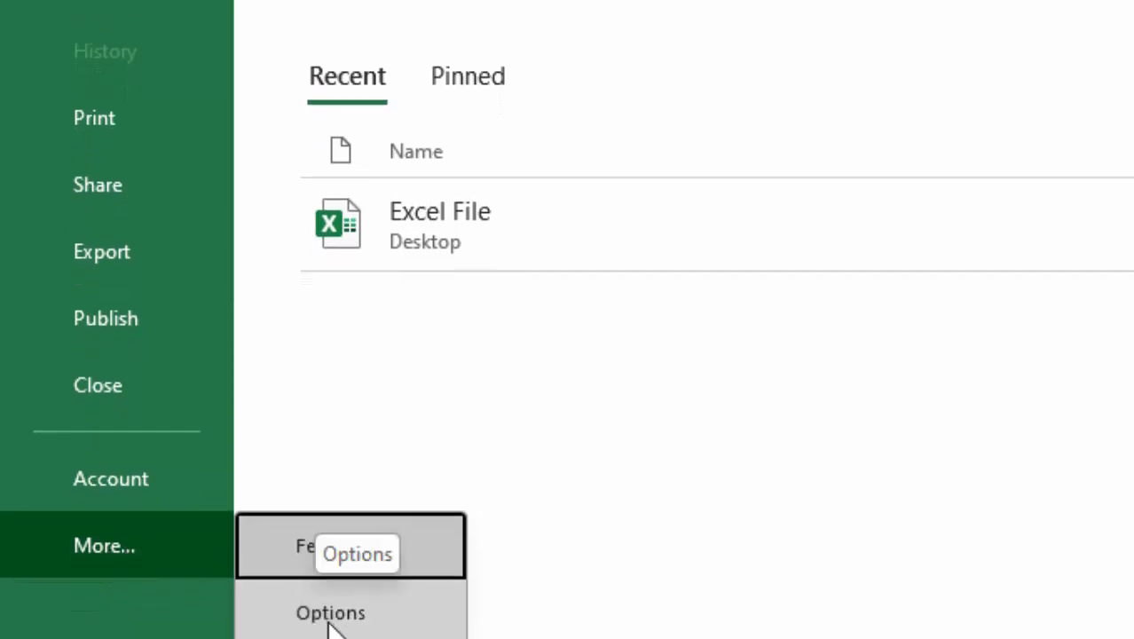
pyautogui.click(329, 625)
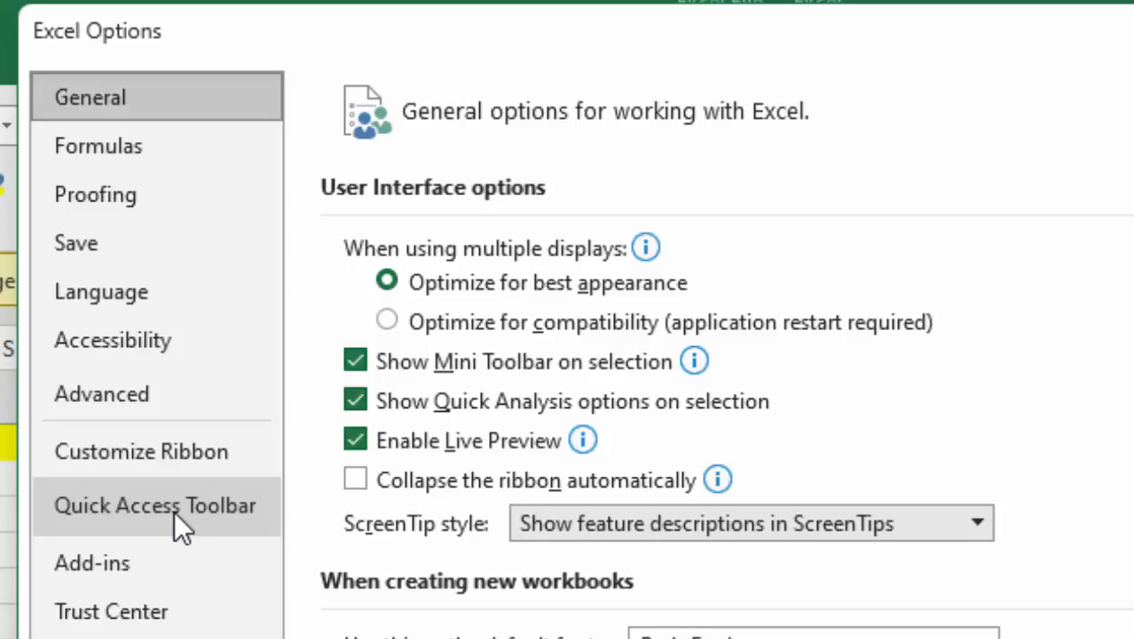
pyautogui.click(174, 510)
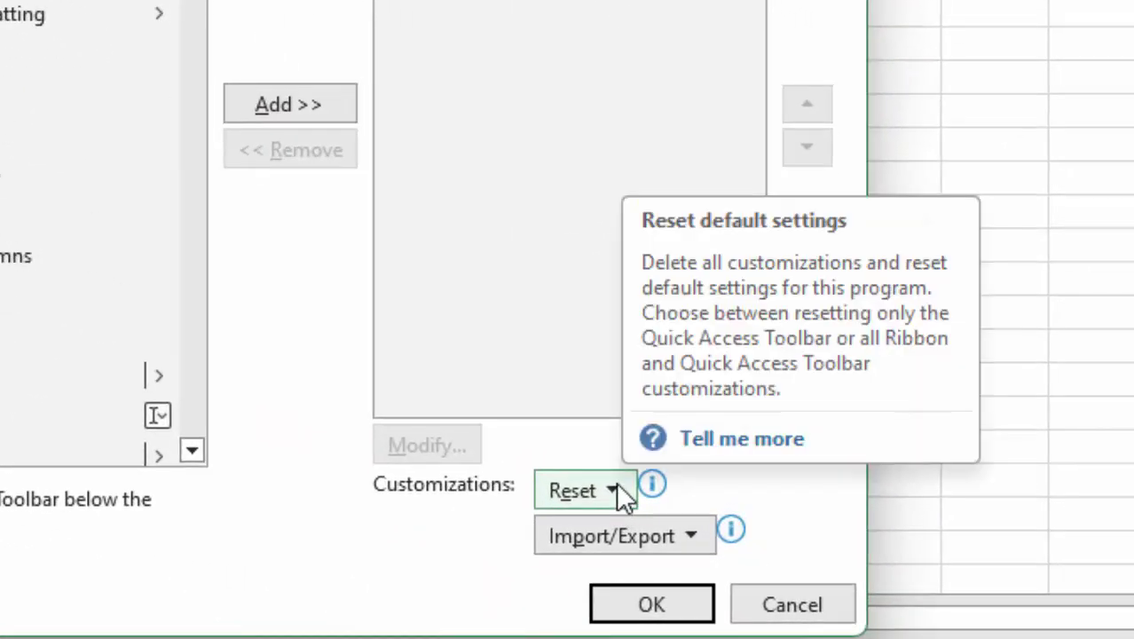
pyautogui.click(620, 494)
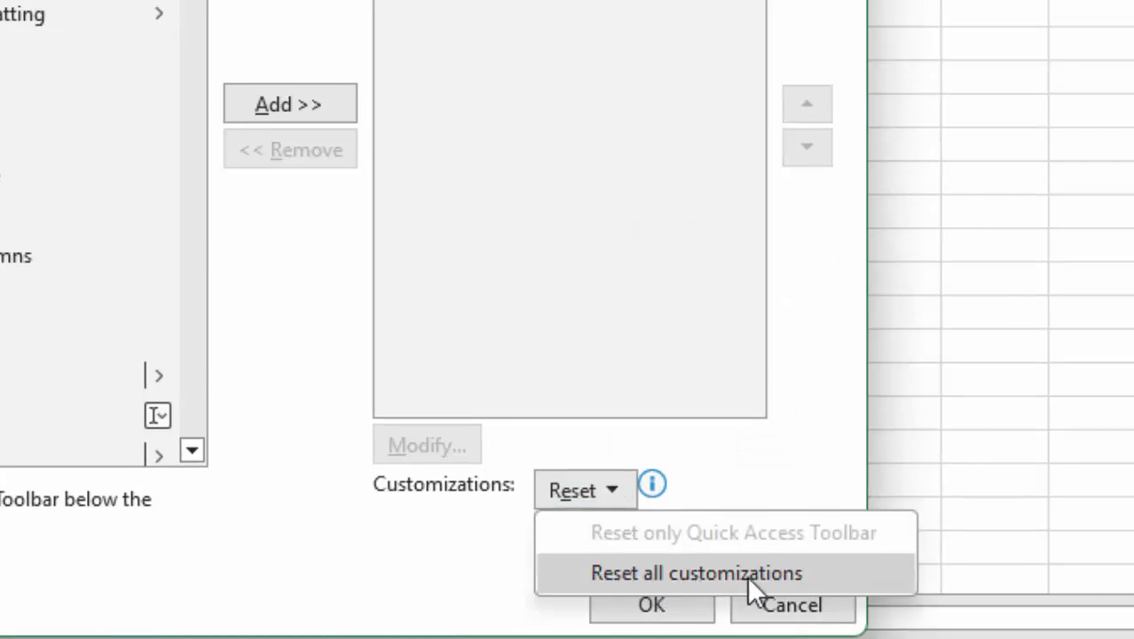
pyautogui.click(586, 575)
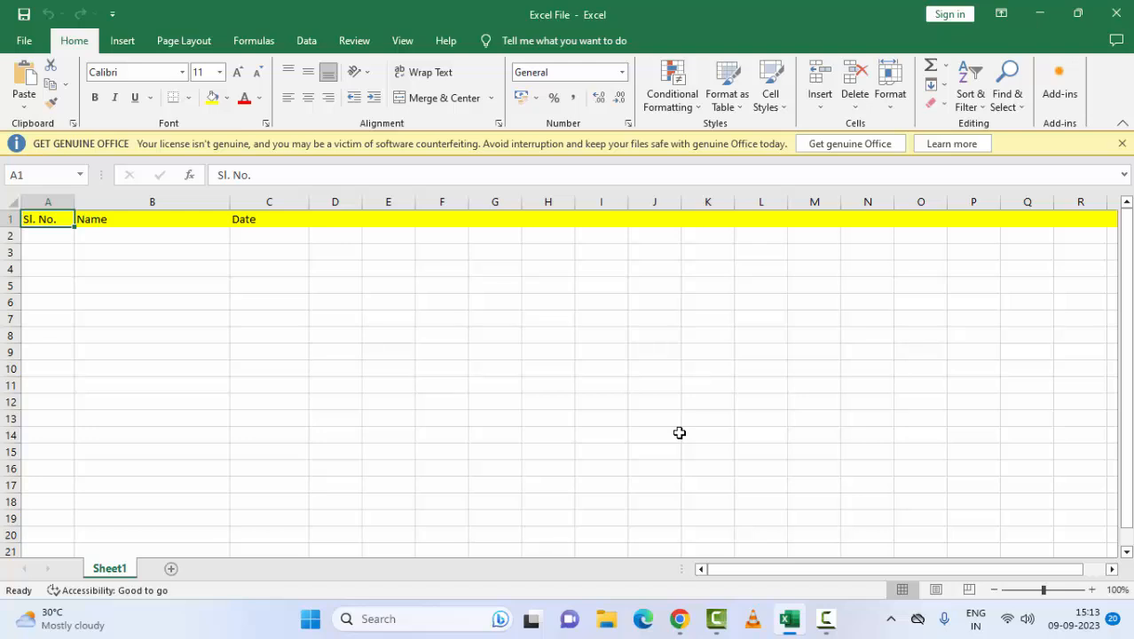
# Step: Close Excel and relaunch it with 'excel /safe' from the Run dialog
pyautogui.hotkey('alt', 'F4')
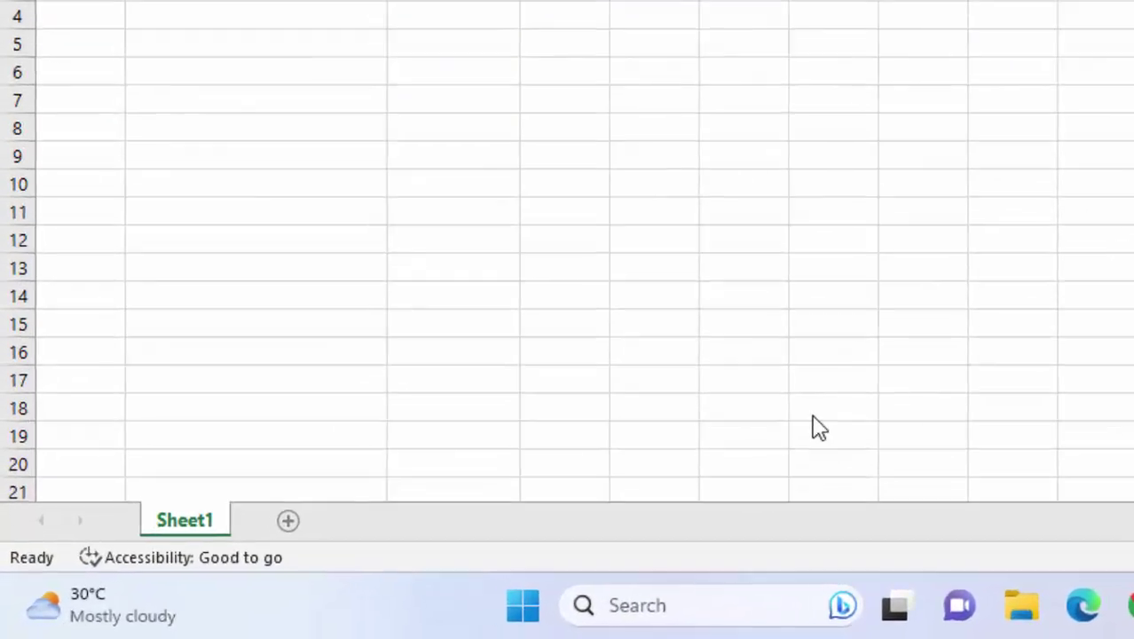
pyautogui.press('super+r')
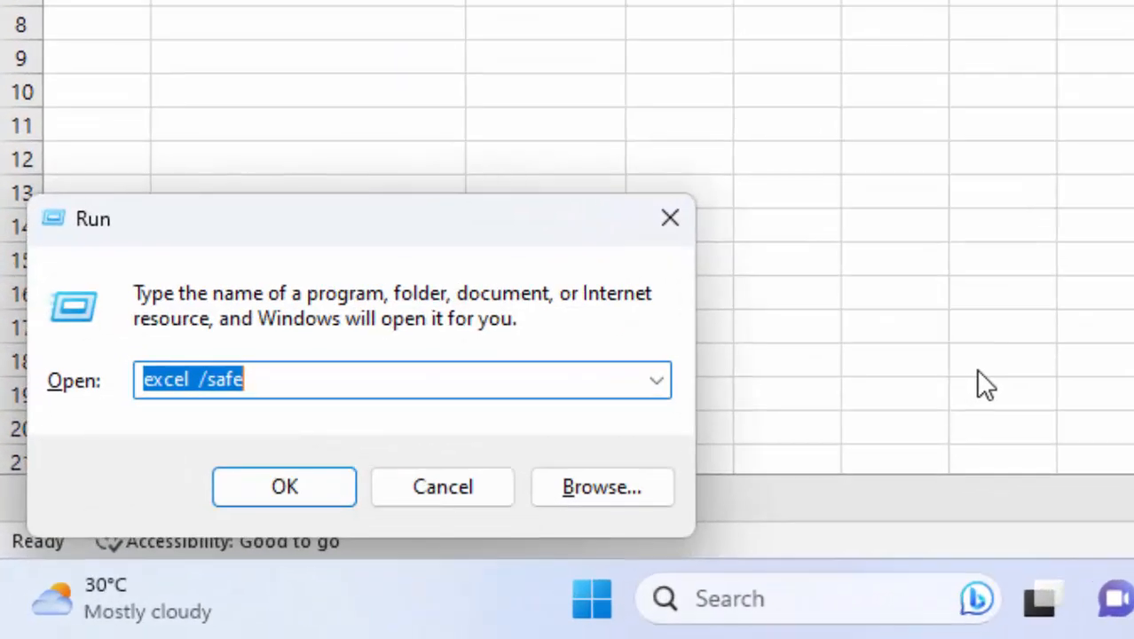
pyautogui.click(330, 384)
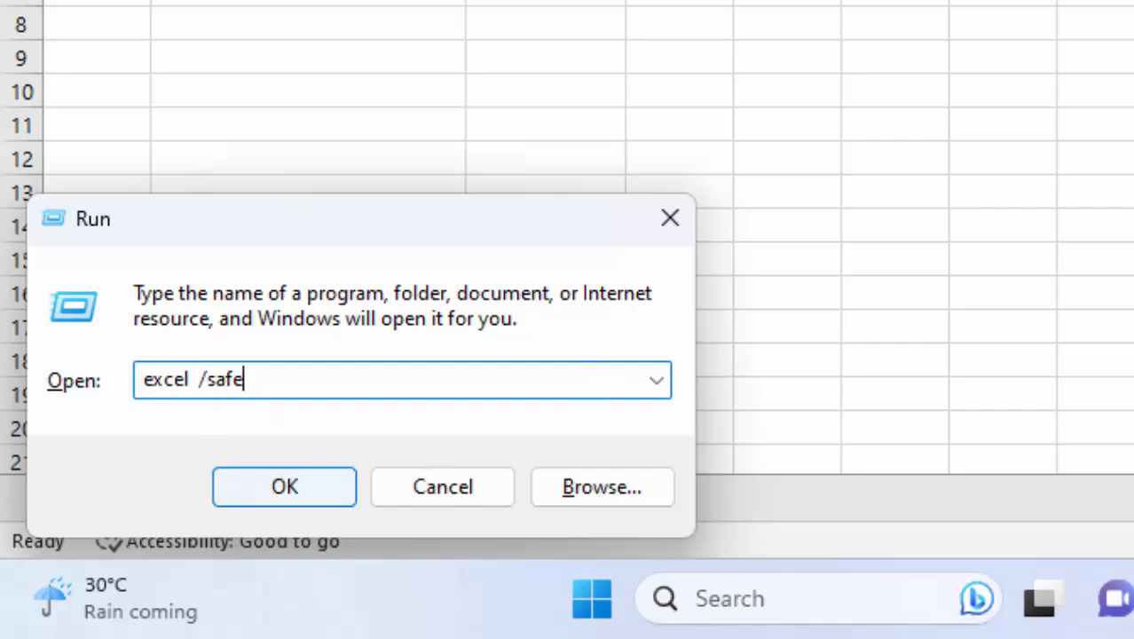
pyautogui.click(273, 493)
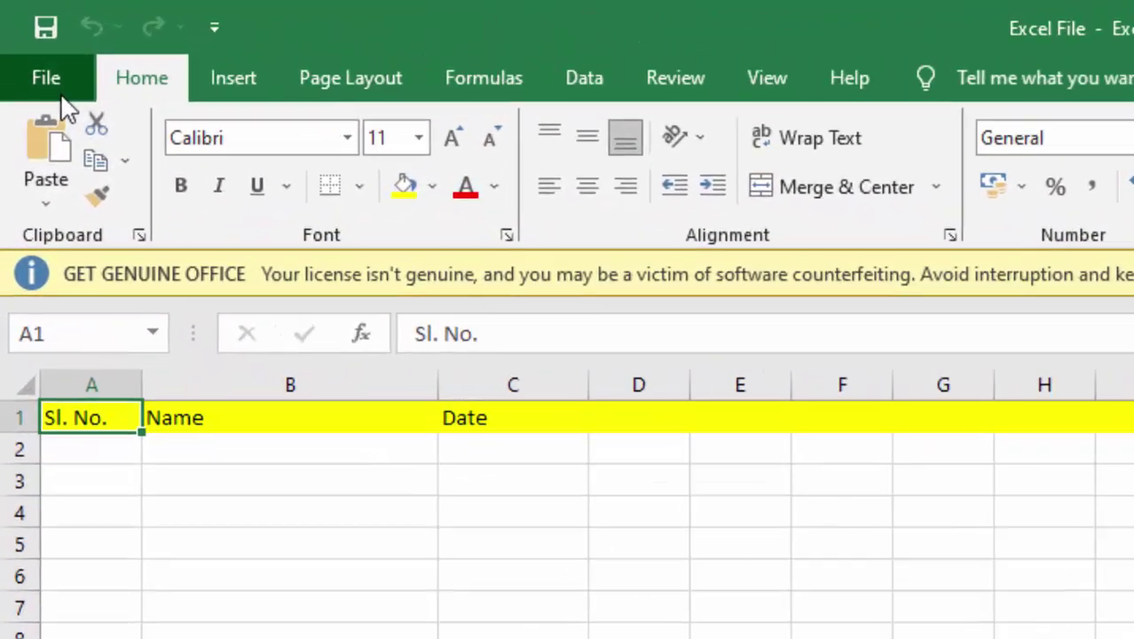
# Step: Bring up the COM Add-ins list from Excel Options > Add-ins with Manage set to COM Add-ins
pyautogui.click(30, 51)
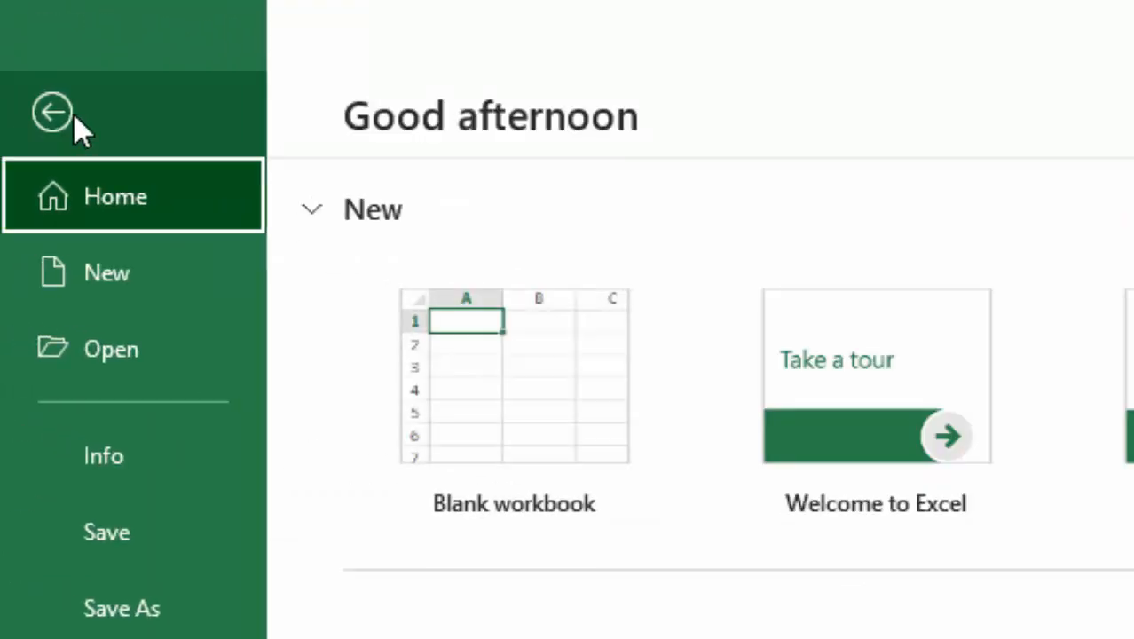
pyautogui.click(131, 572)
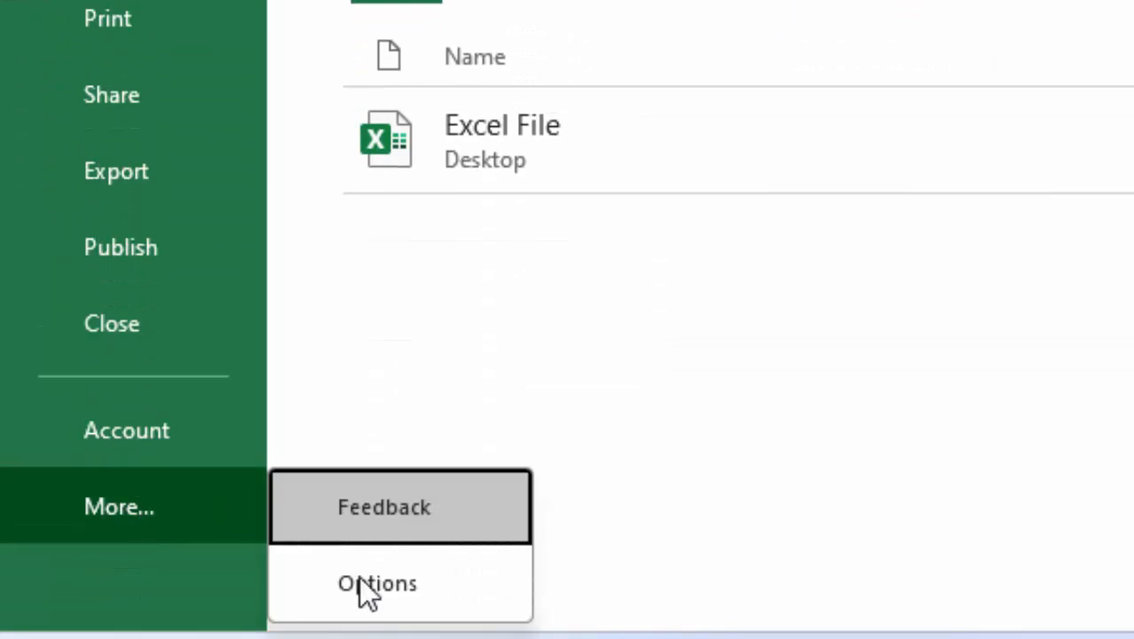
pyautogui.click(361, 580)
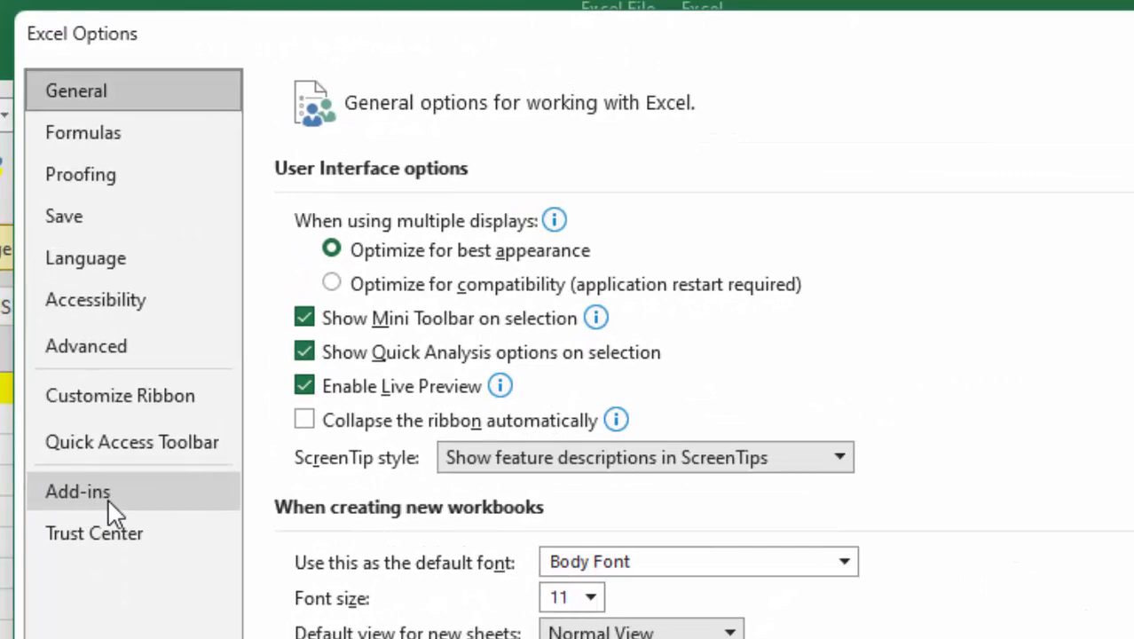
pyautogui.click(116, 505)
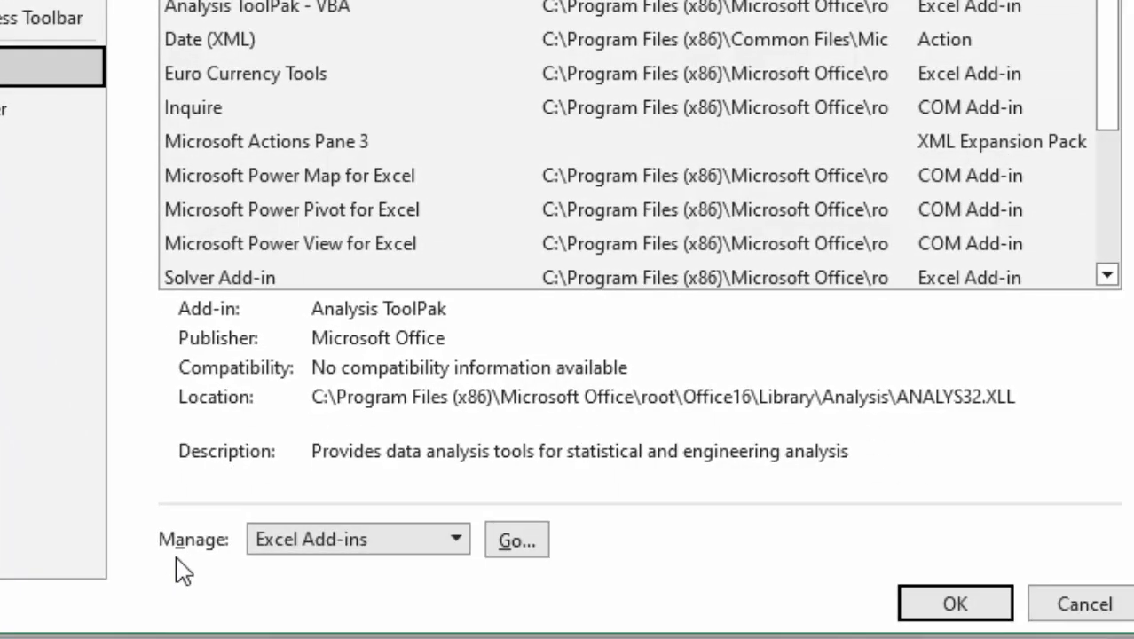
pyautogui.click(463, 557)
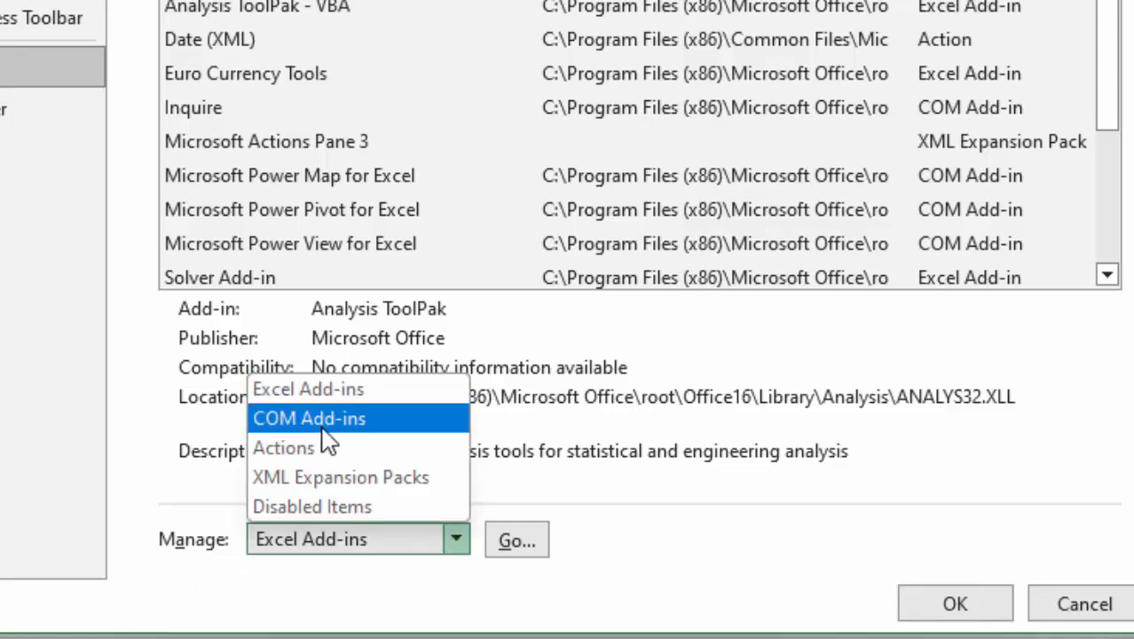
pyautogui.click(351, 426)
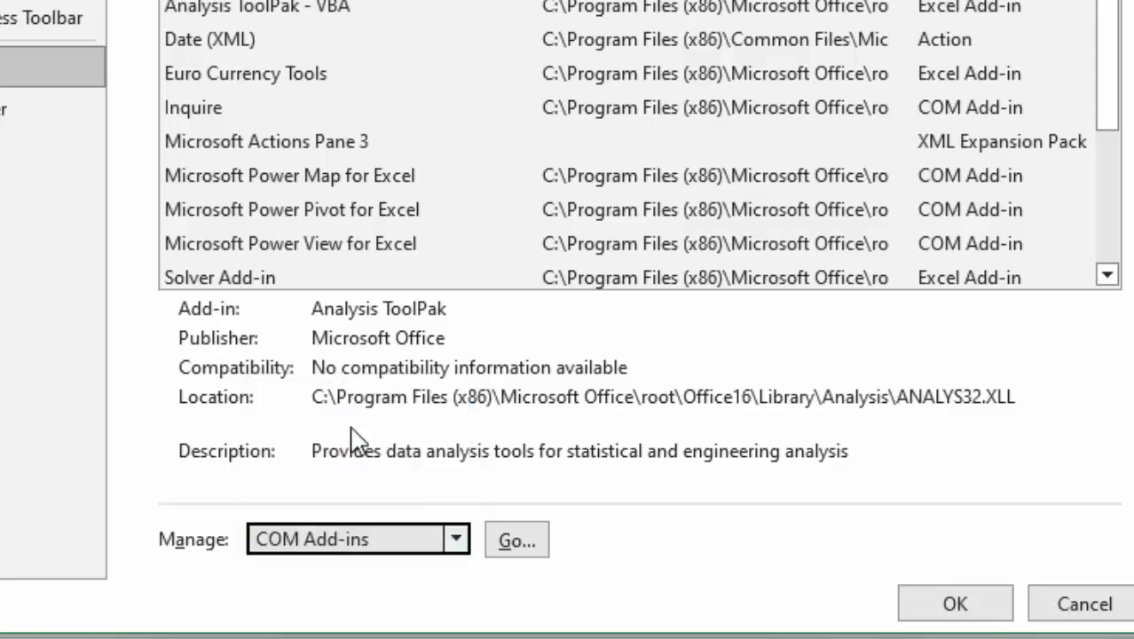
pyautogui.click(525, 545)
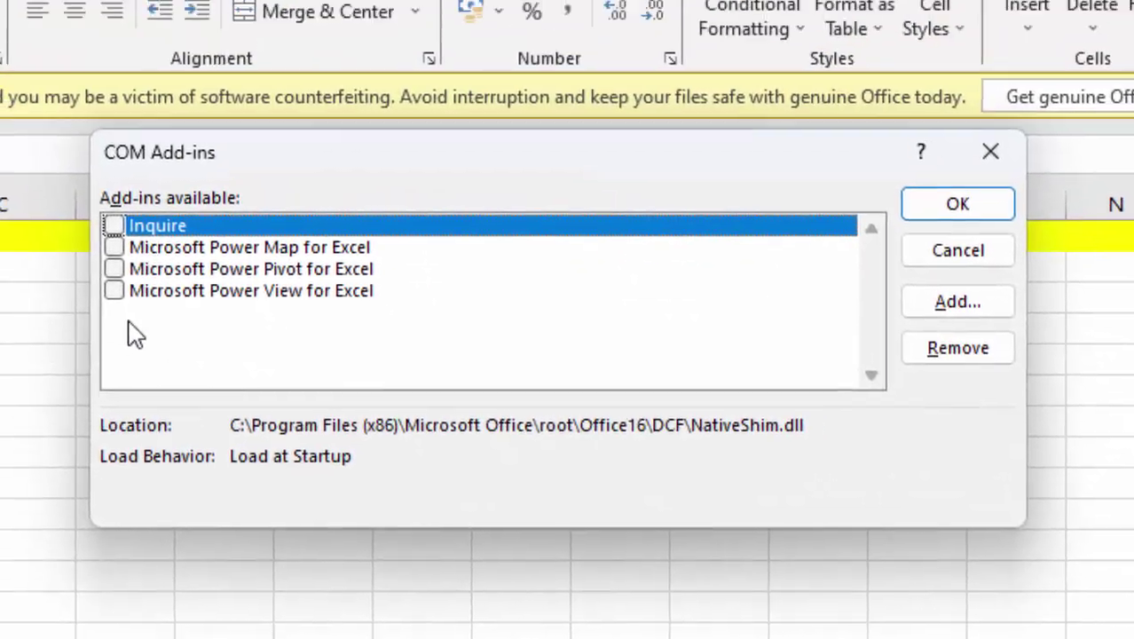
# Step: Leave Power Map, Power Pivot and Power View unticked and dismiss the COM Add-ins list
pyautogui.click(114, 247)
pyautogui.click(114, 269)
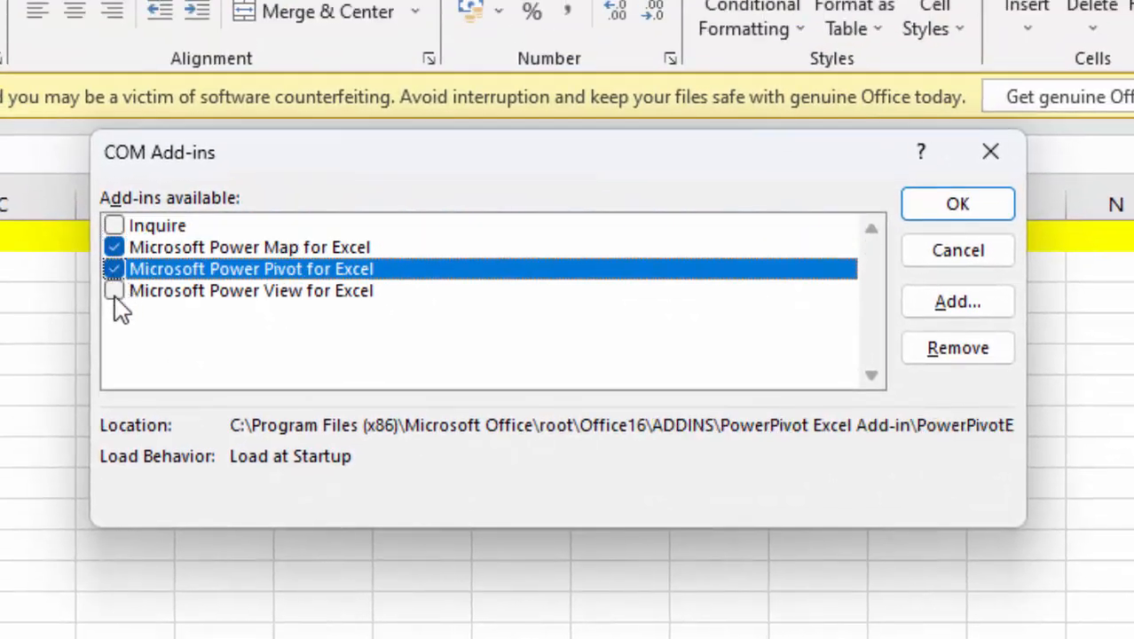
pyautogui.click(113, 290)
pyautogui.click(113, 247)
pyautogui.click(113, 269)
pyautogui.click(113, 290)
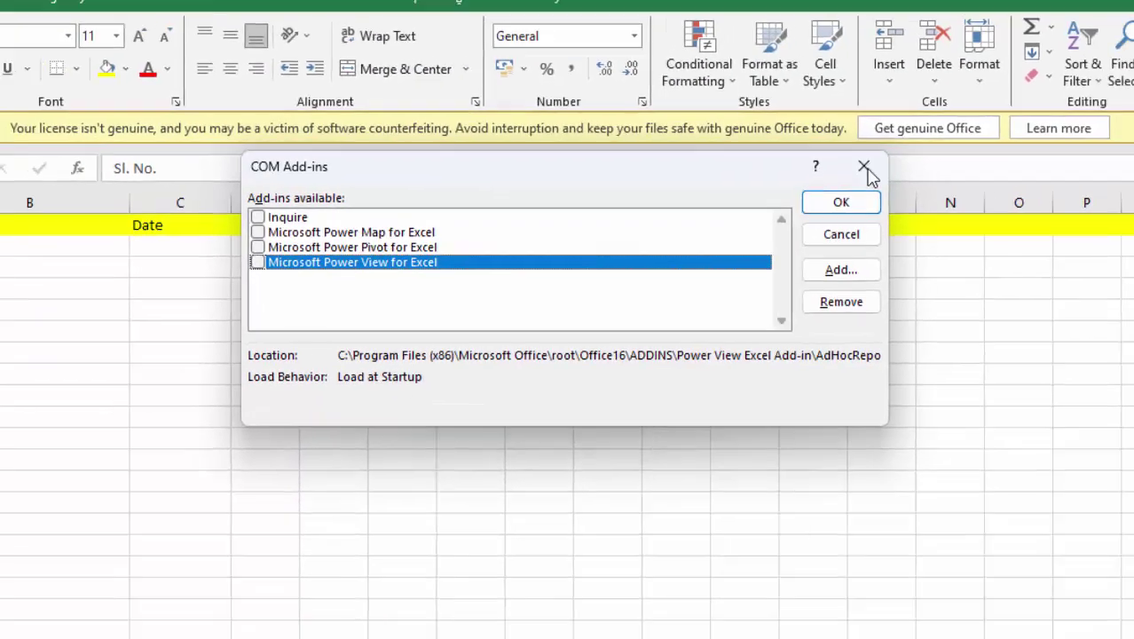
pyautogui.click(989, 151)
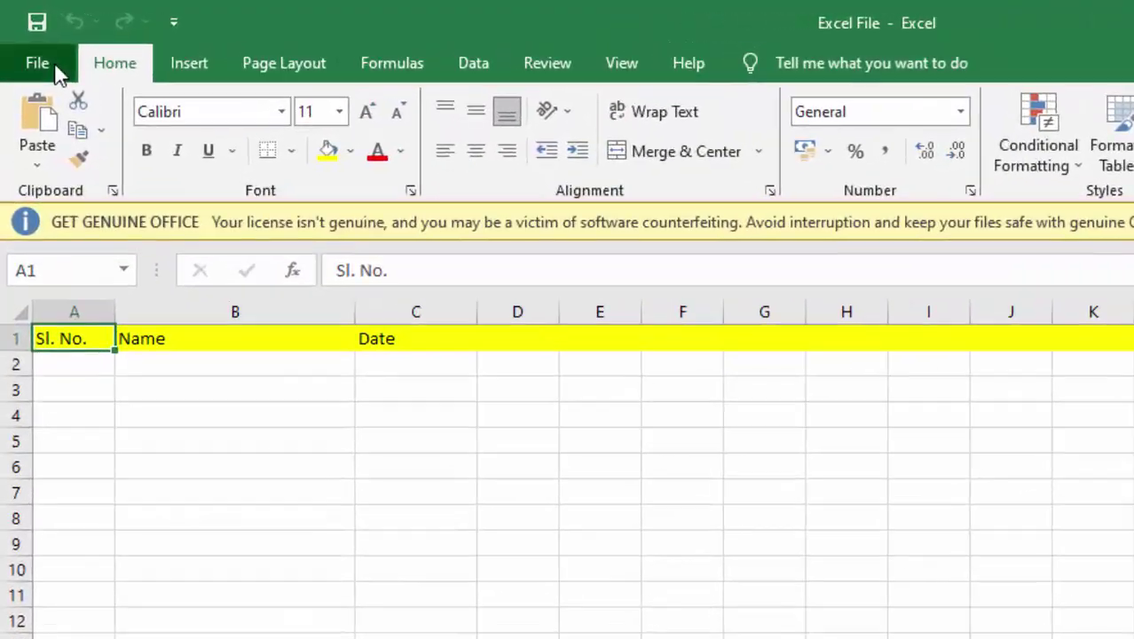
pyautogui.click(37, 52)
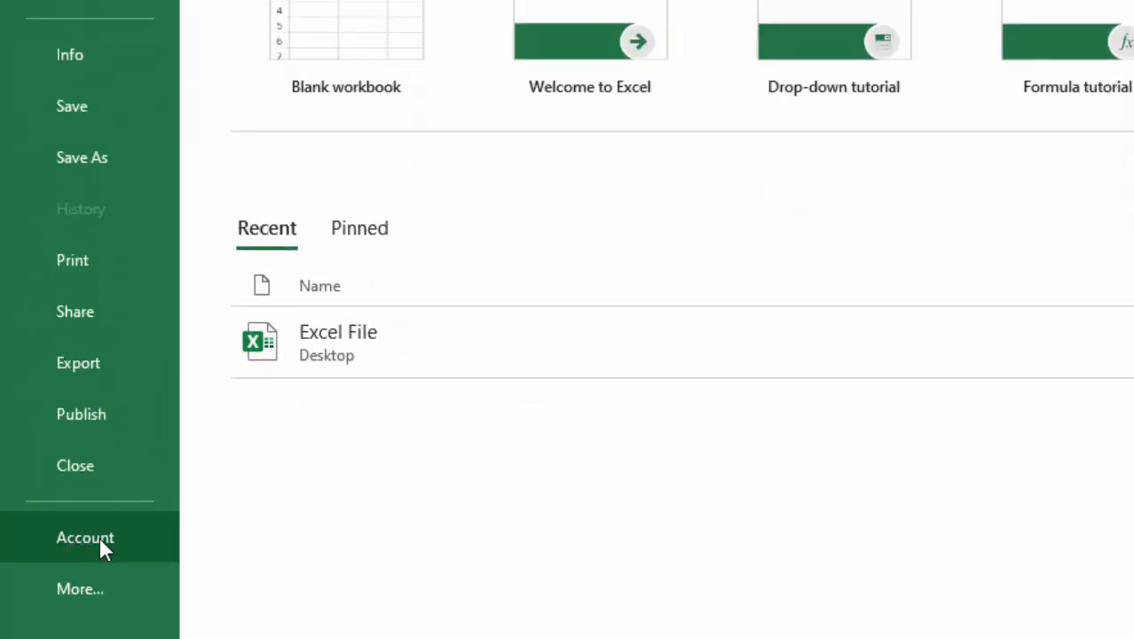
pyautogui.click(99, 536)
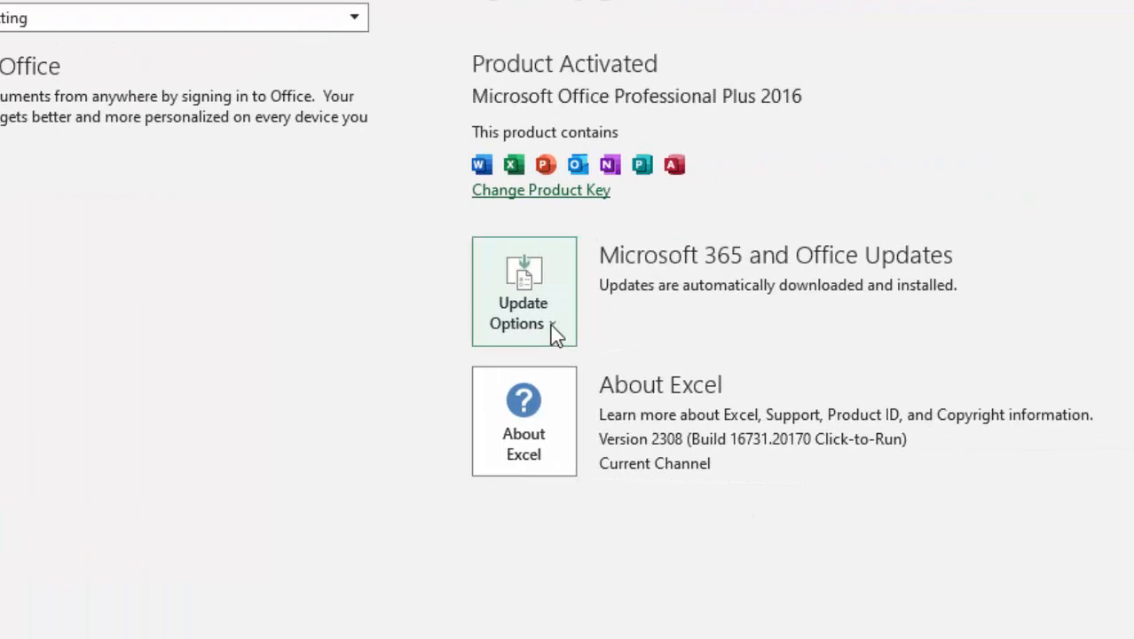
pyautogui.click(550, 324)
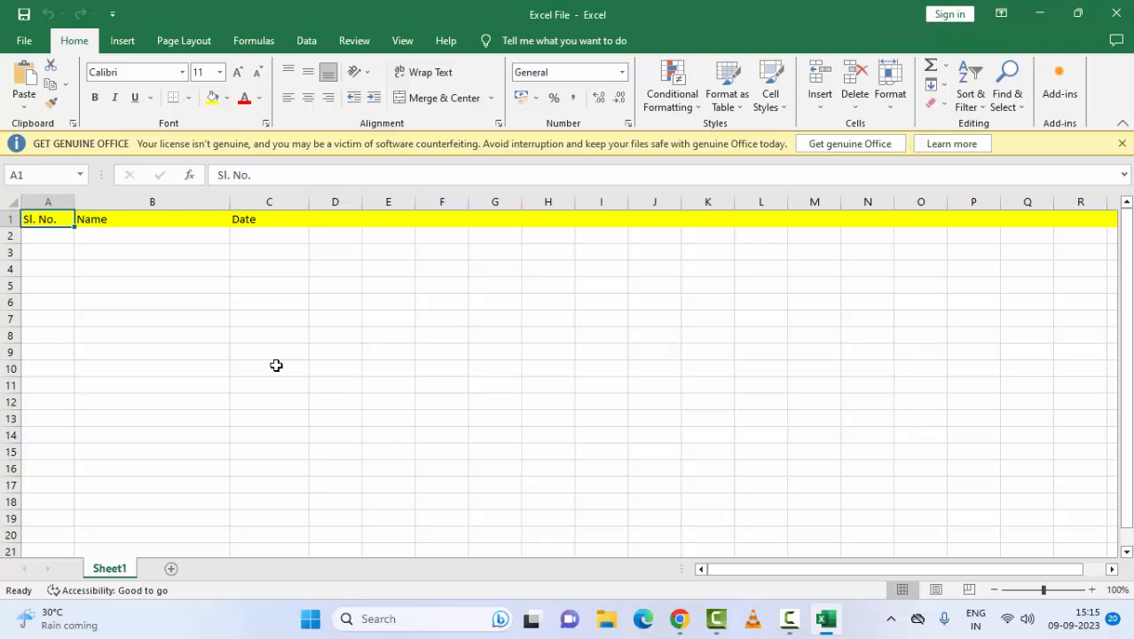
# Step: Close the workbook and browse to the Desktop folder for an existing file
pyautogui.hotkey('ctrl', 'w')
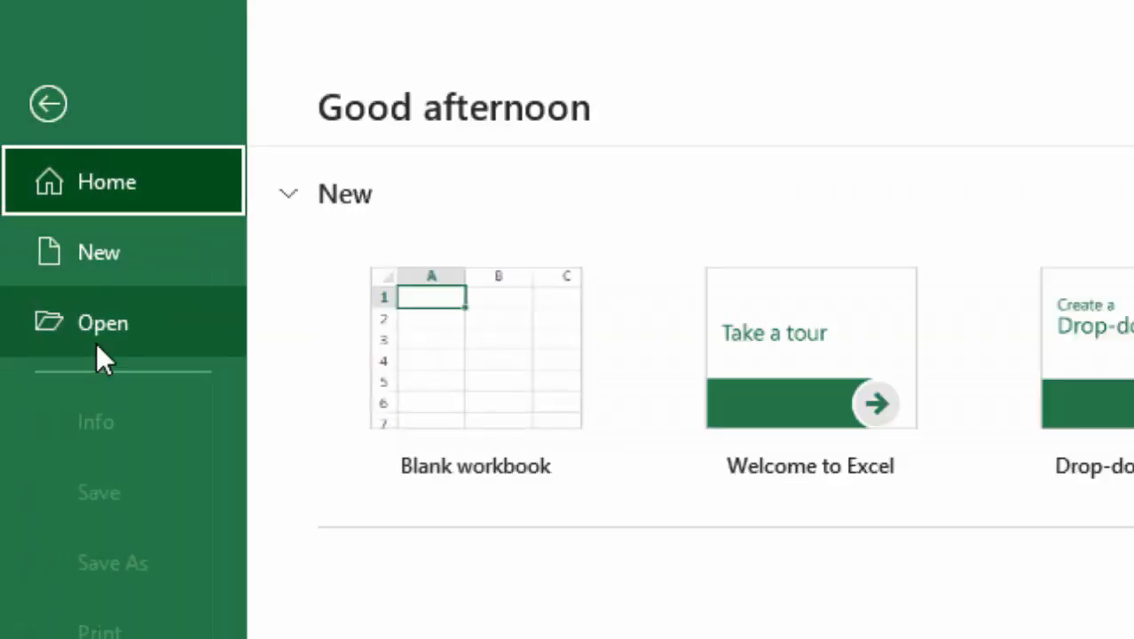
pyautogui.click(96, 342)
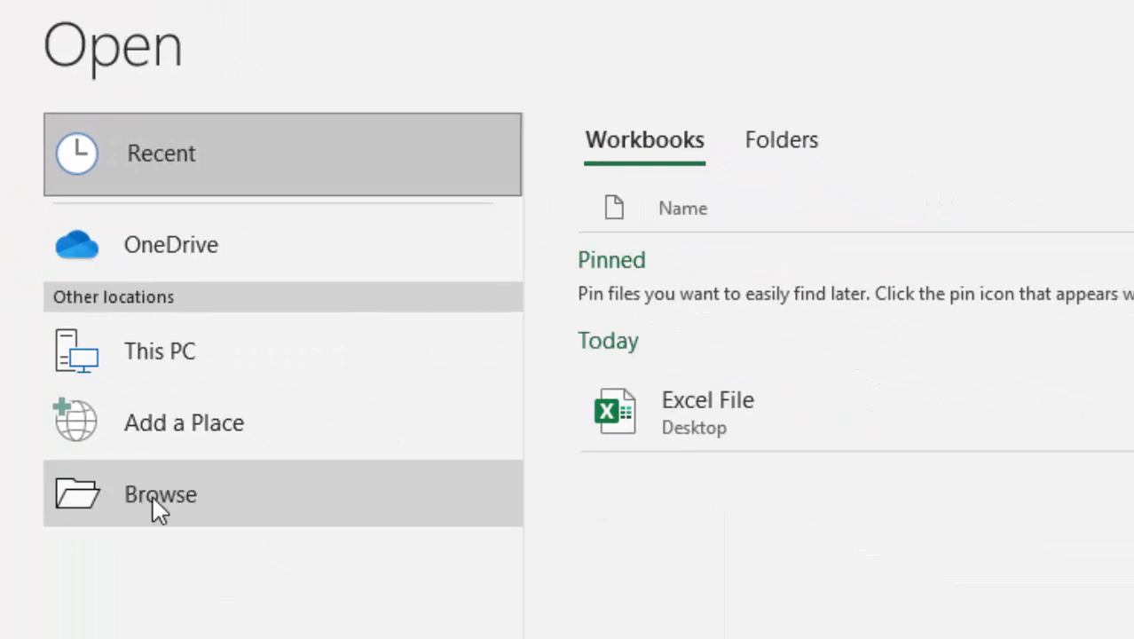
pyautogui.click(152, 494)
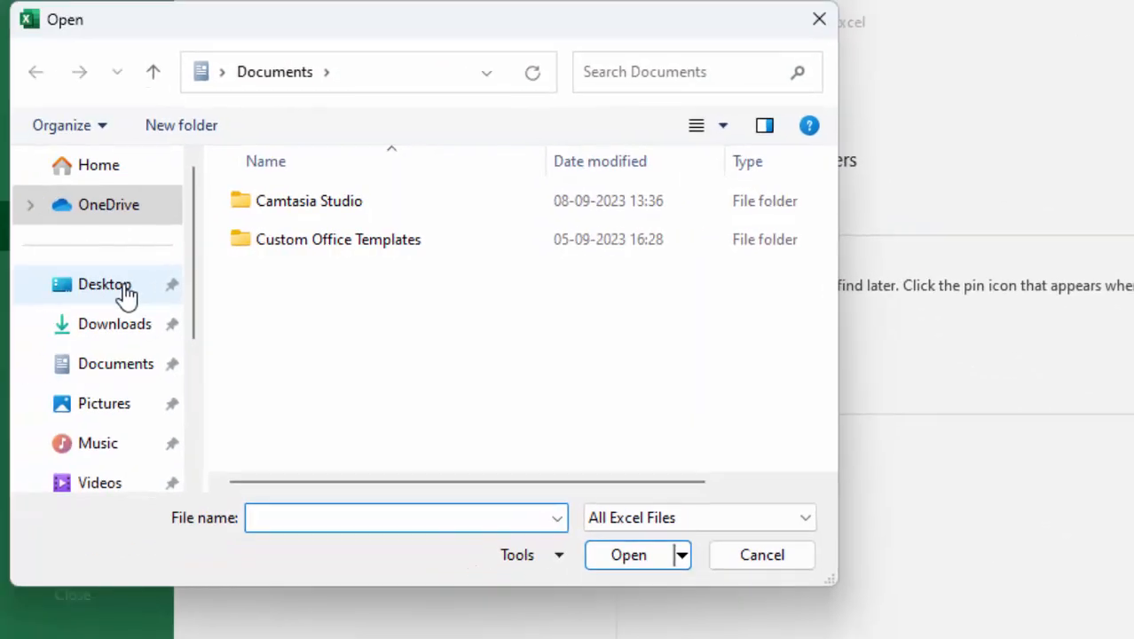
pyautogui.click(127, 294)
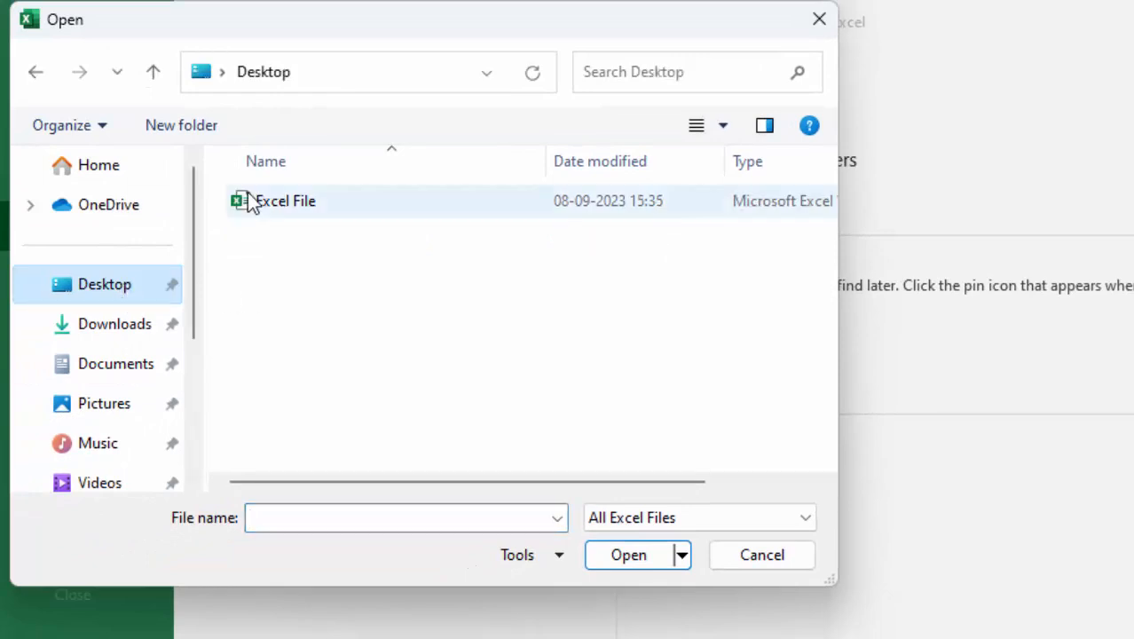
# Step: Open the Desktop workbook 'Excel File' with Open and Repair and return to the Excel window
pyautogui.click(266, 209)
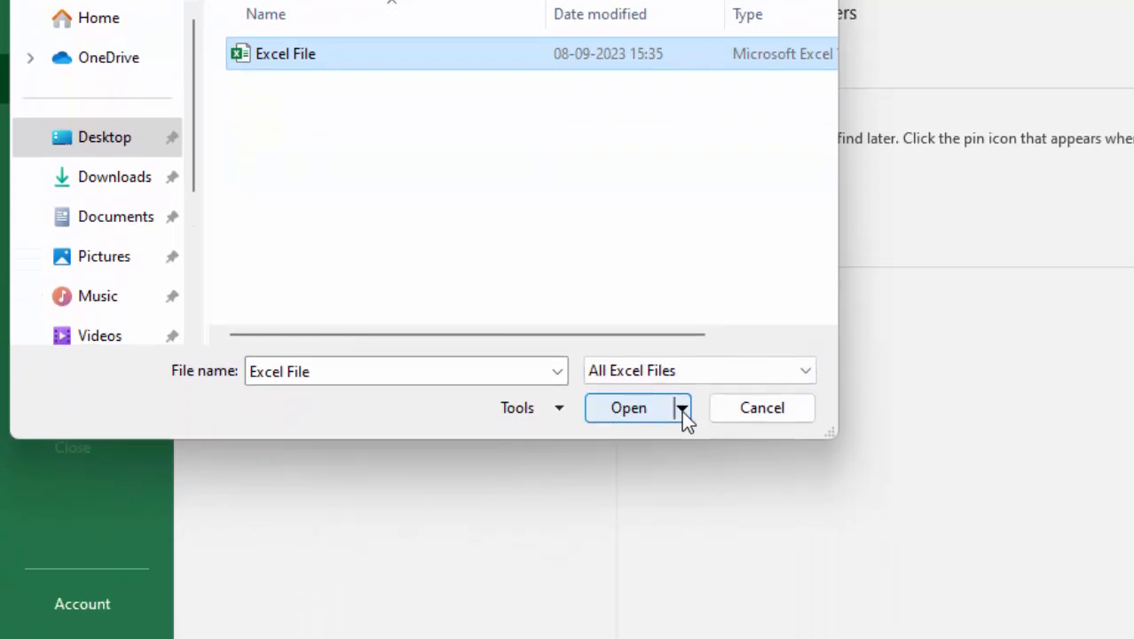
pyautogui.click(682, 409)
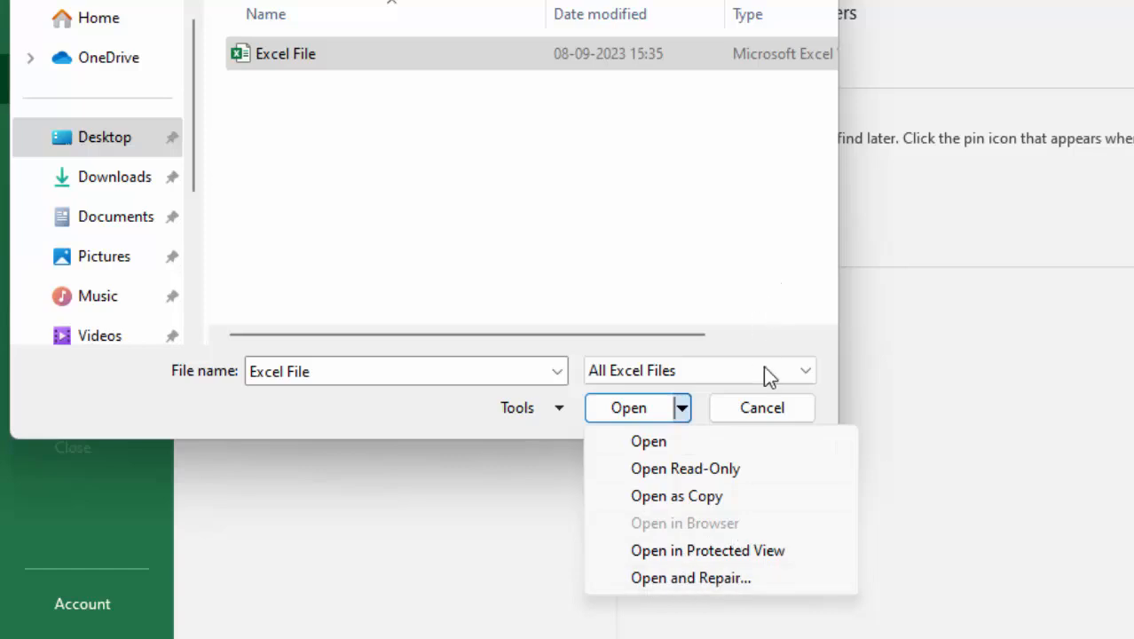
pyautogui.click(764, 407)
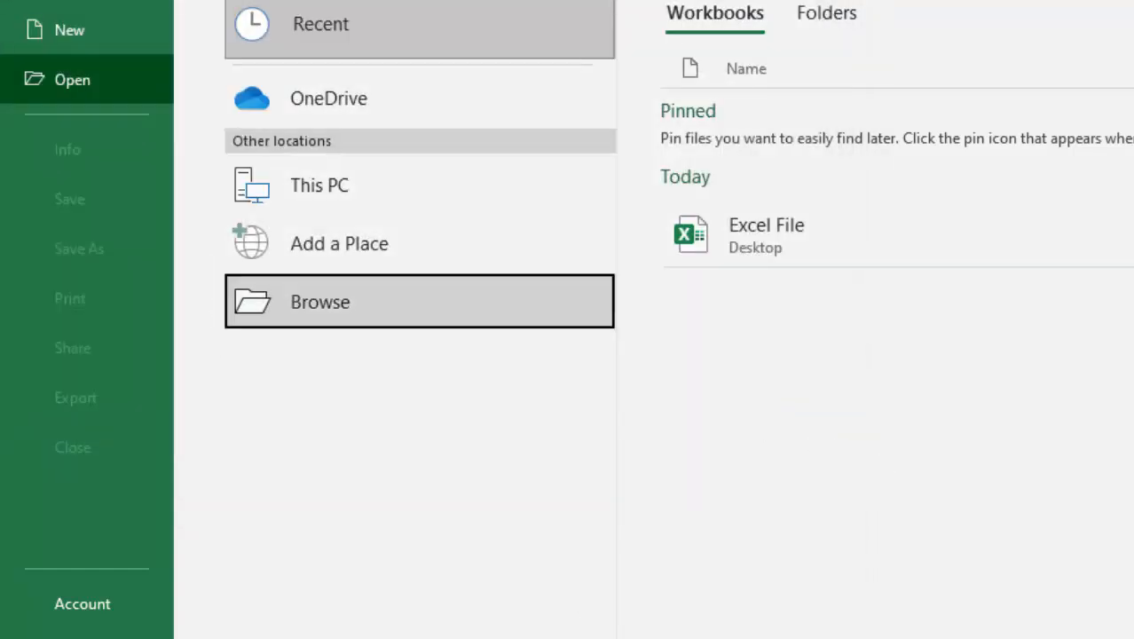
pyautogui.click(27, 9)
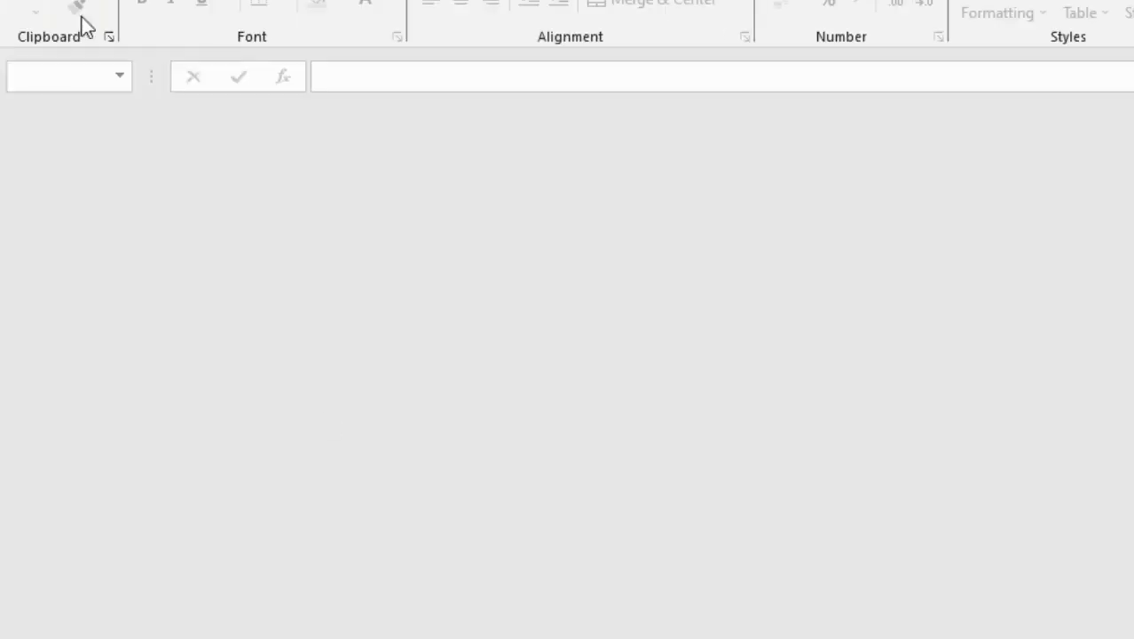